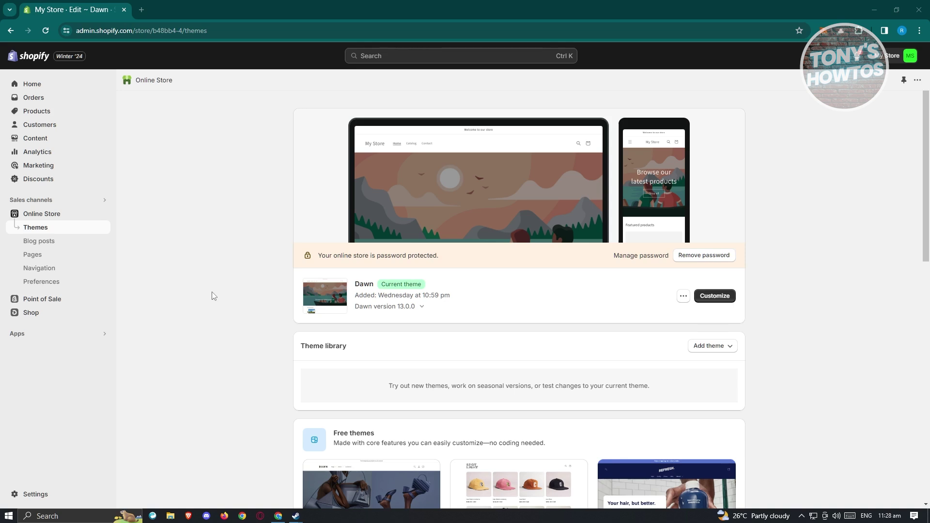
Go to the store's apps and sales channels settings and open the Shopify App Store from there
left_click(44, 495)
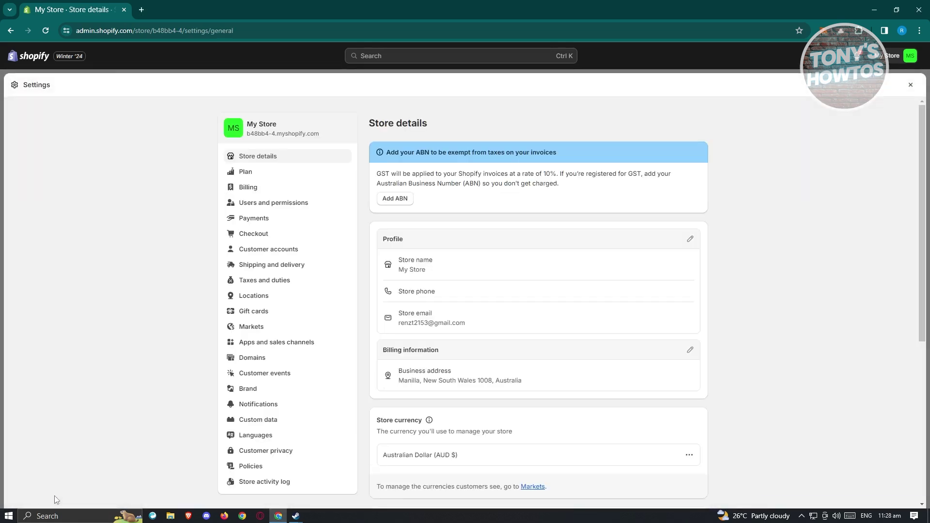
left_click(306, 347)
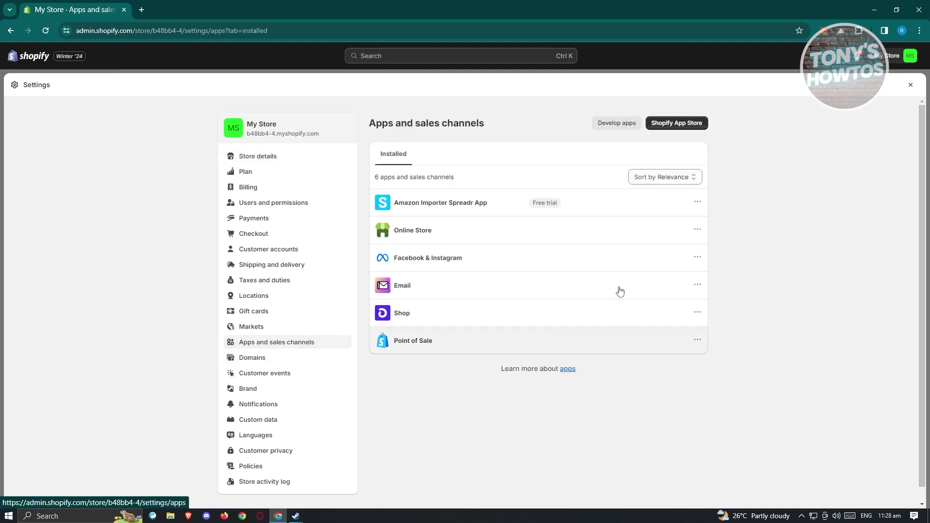
left_click(692, 124)
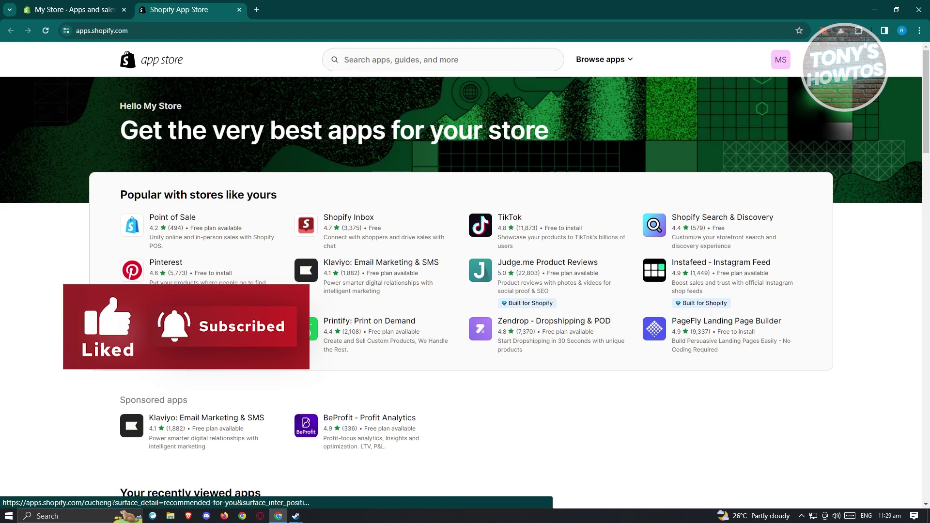
Search the app store for "cj dropshipping"
left_click(407, 59)
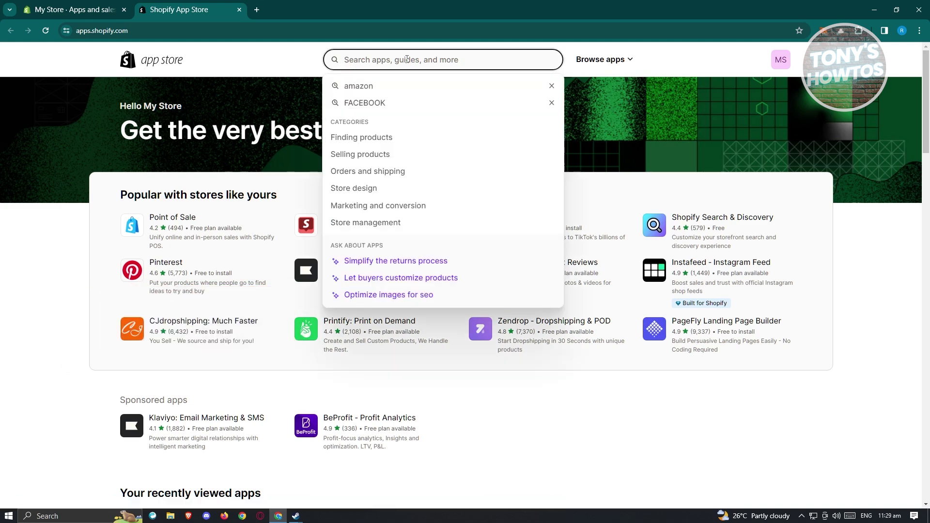
type("cj drop")
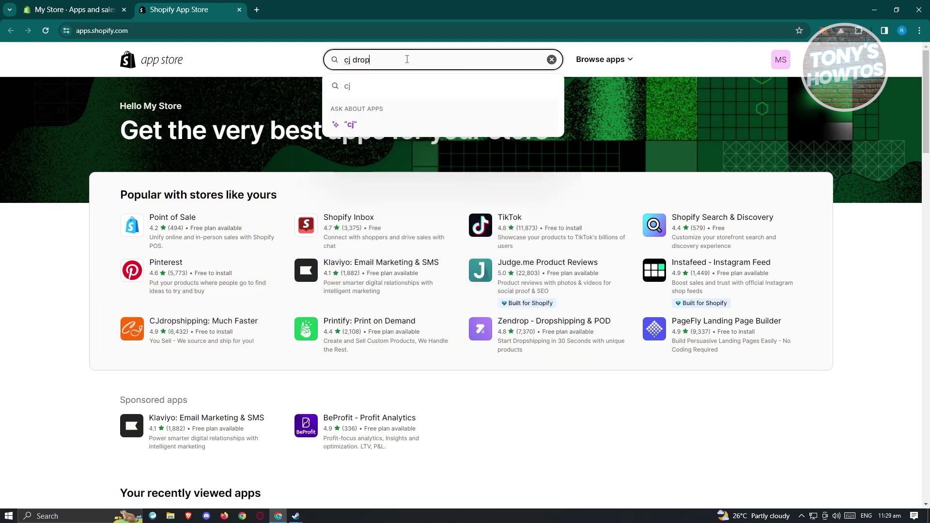
type("shipping")
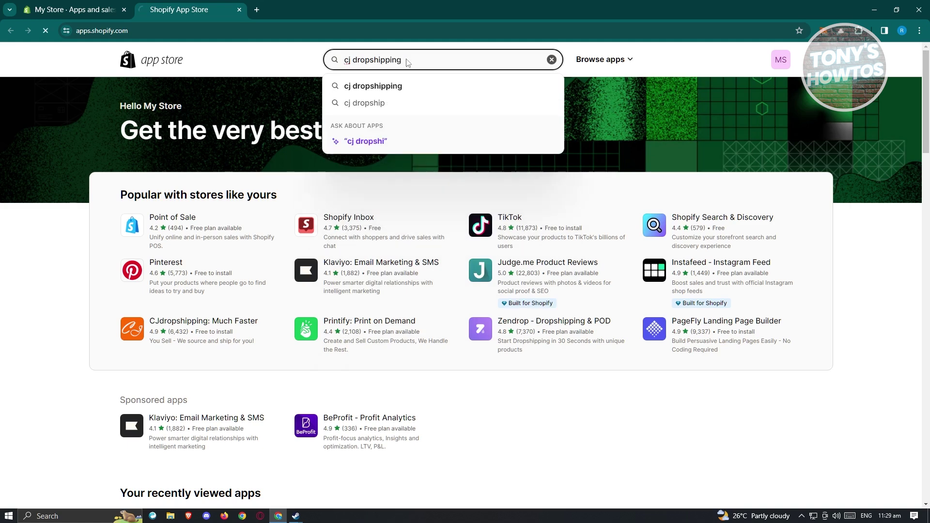
key("Return")
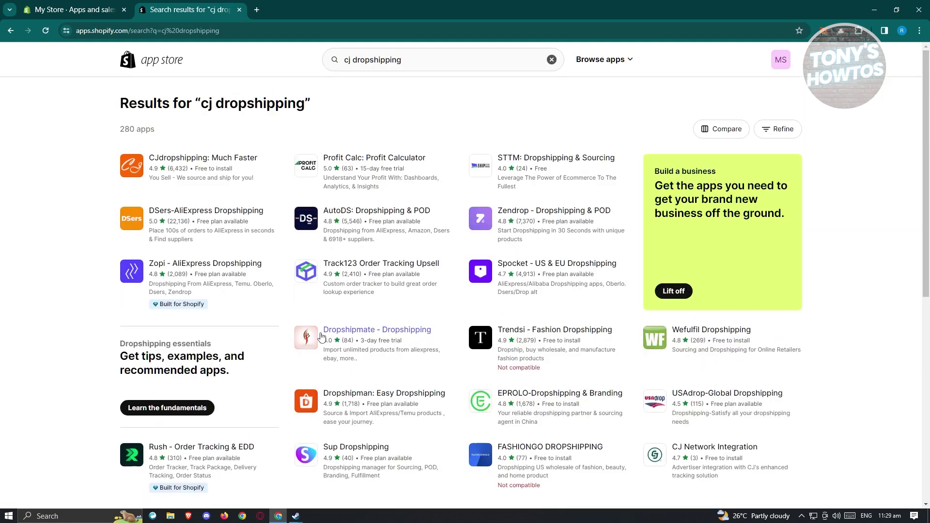
Open the CJdropshipping: Much Faster listing and install the app on the store, granting it the requested access
left_click(219, 160)
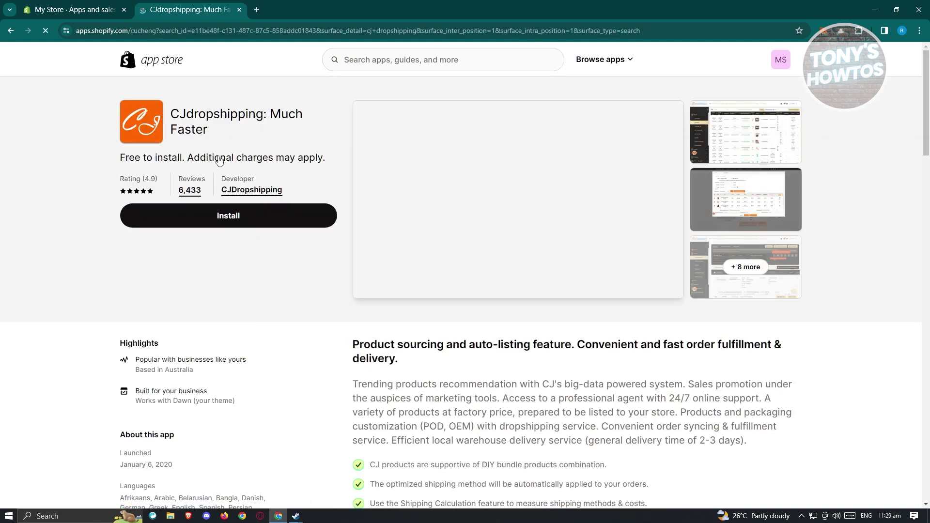
left_click(211, 218)
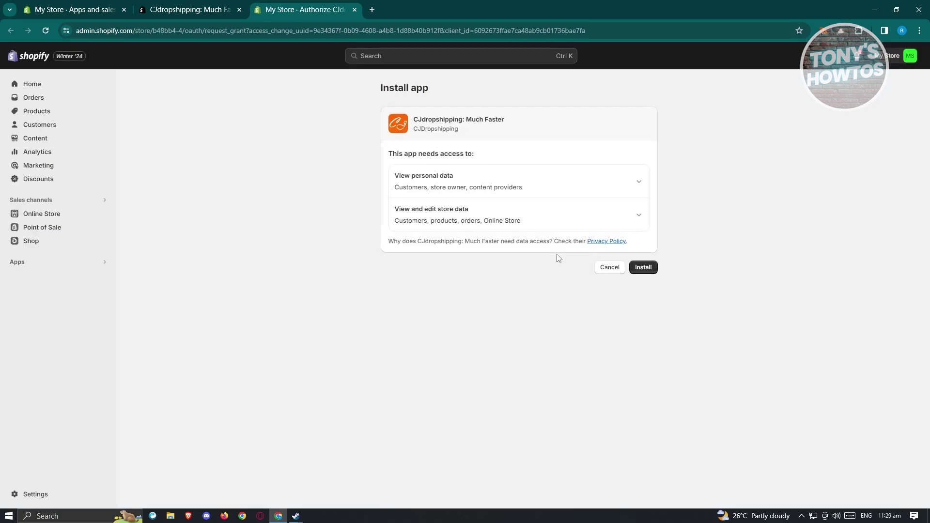
left_click(648, 270)
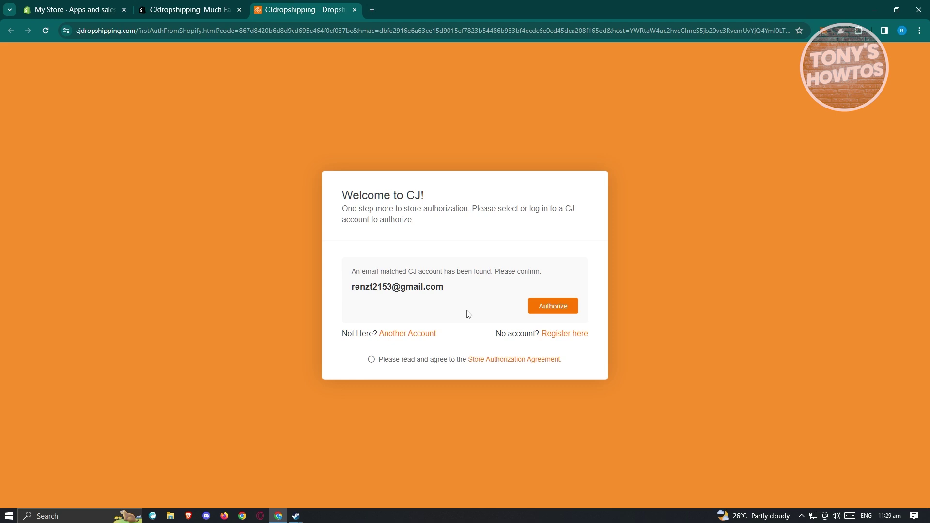
Authorize the store with the email-matched CJ account, accept the Store Authorization Agreement, and sign in to CJ with the matching Google account
left_click(550, 306)
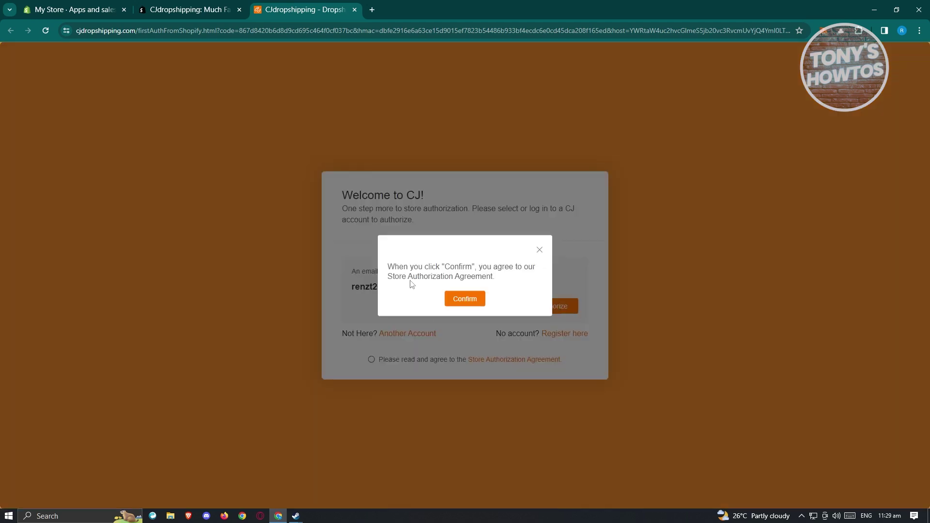
left_click(465, 299)
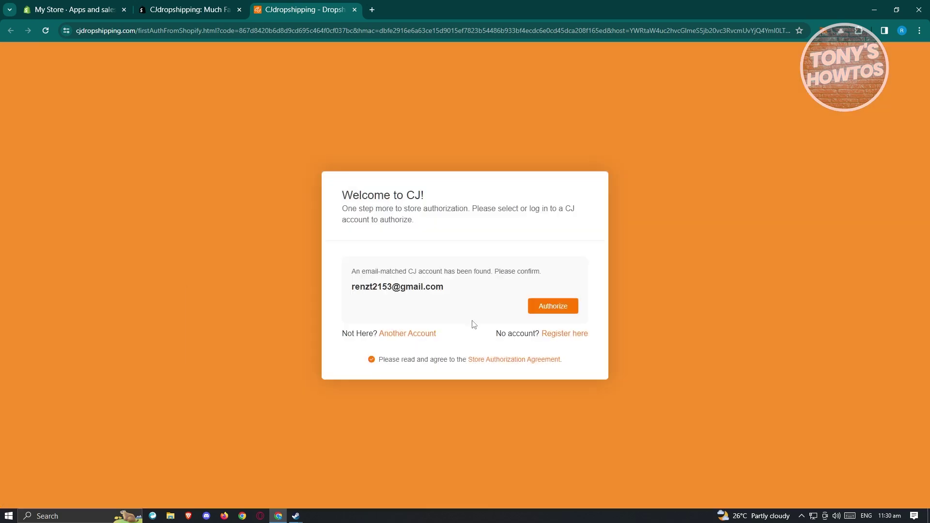
left_click(550, 308)
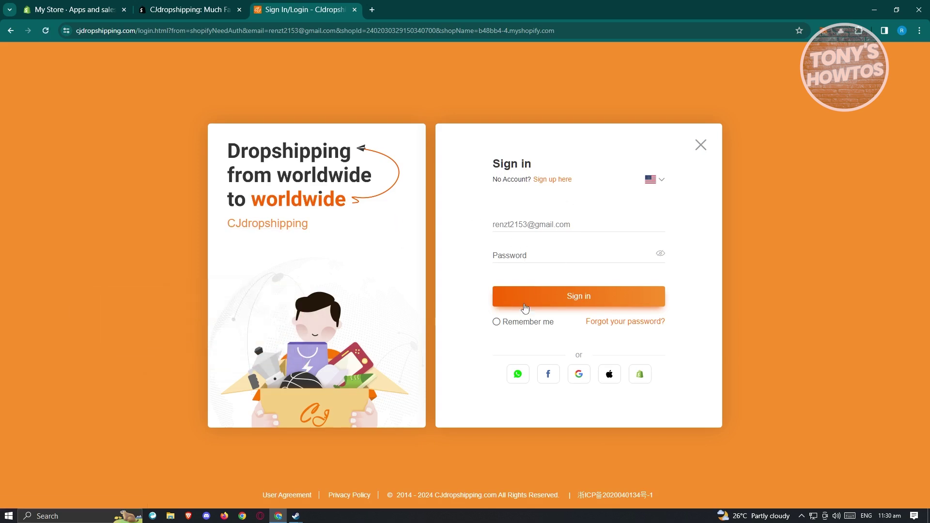
left_click(577, 375)
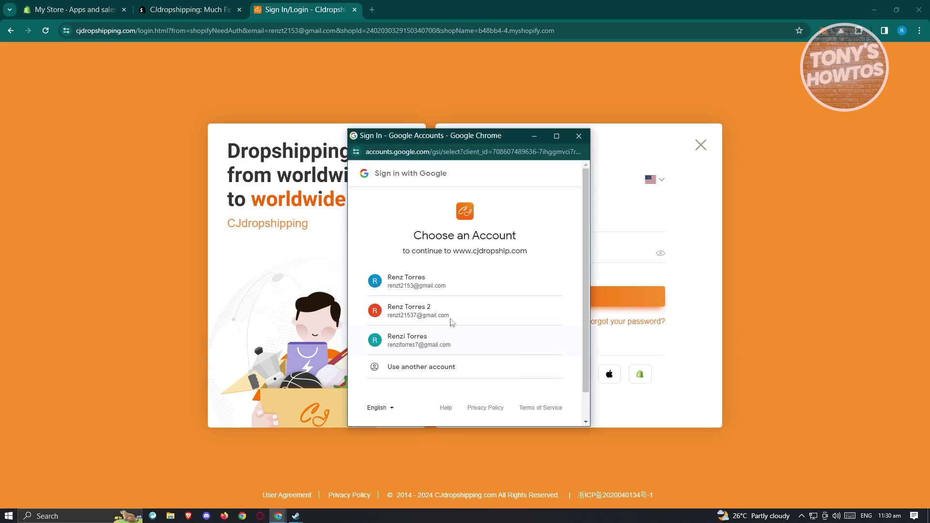
left_click(431, 286)
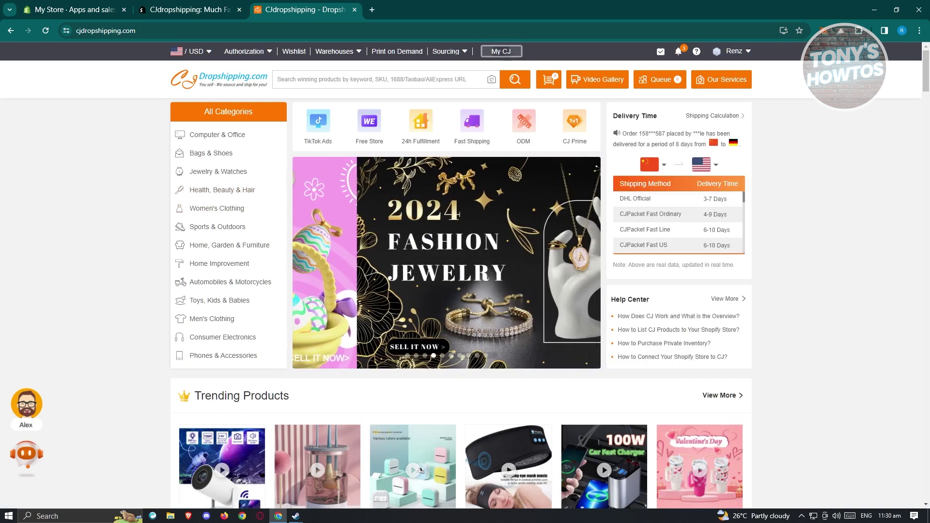
Start adding a store under CJ's Shopify store authorization and read through the Shopify Authorization instructions
mouse_move(219, 263)
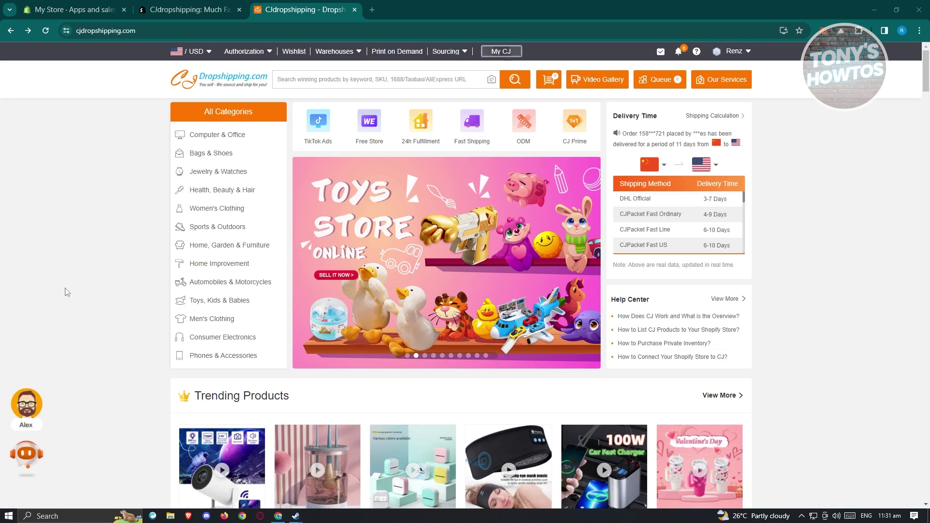
mouse_move(271, 53)
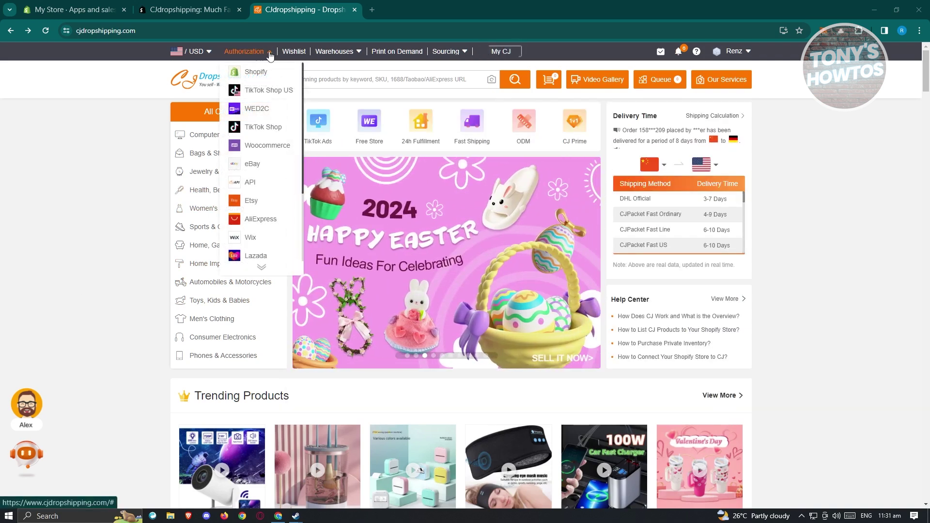
left_click(256, 73)
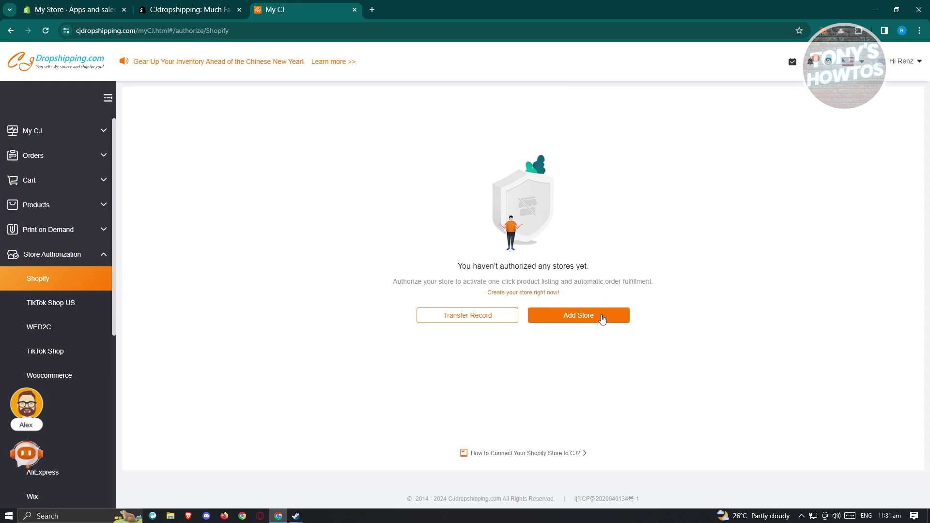
left_click(601, 323)
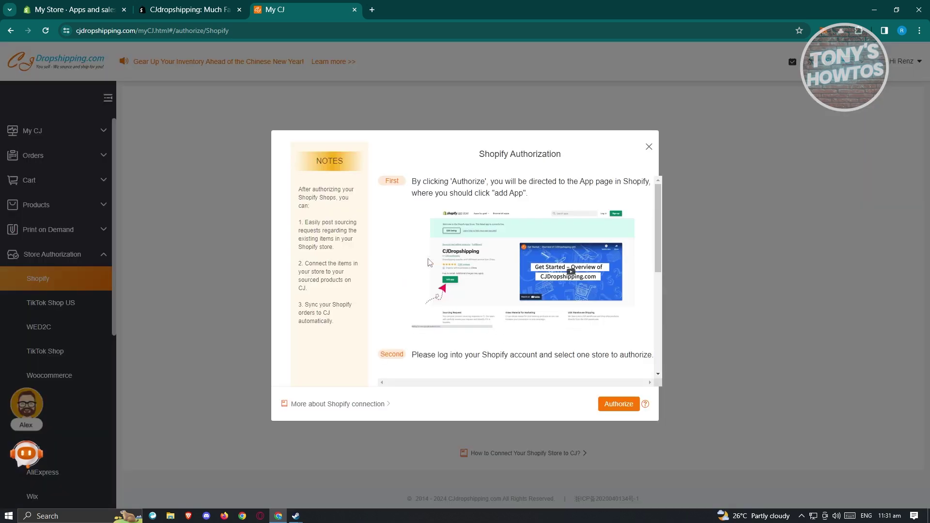
scroll(416, 262, "down", 4)
scroll(407, 261, "up", 4)
scroll(556, 218, "down", 3)
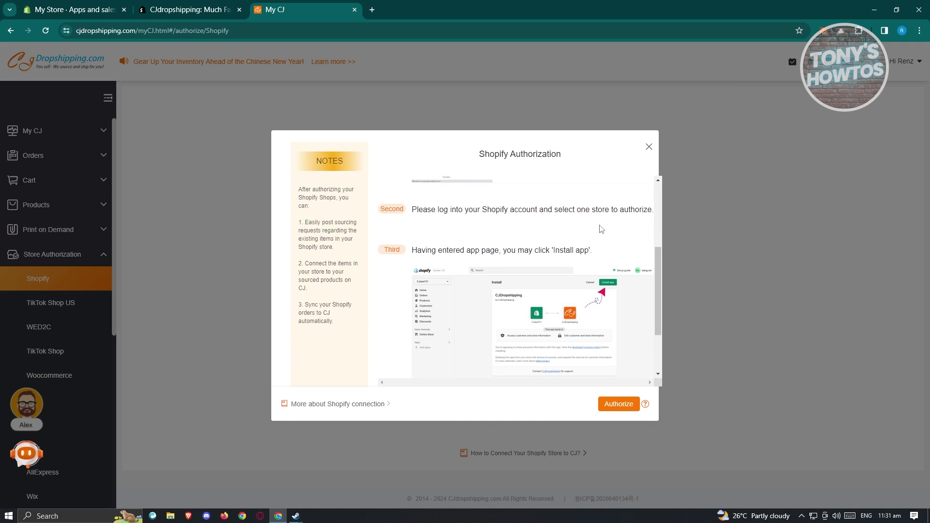
scroll(602, 228, "down", 3)
scroll(526, 224, "up", 2)
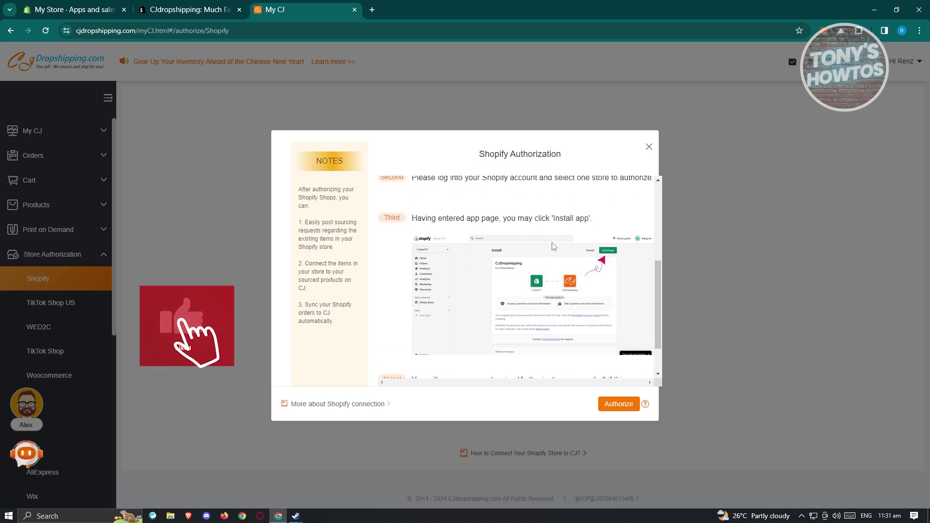
scroll(506, 233, "down", 1)
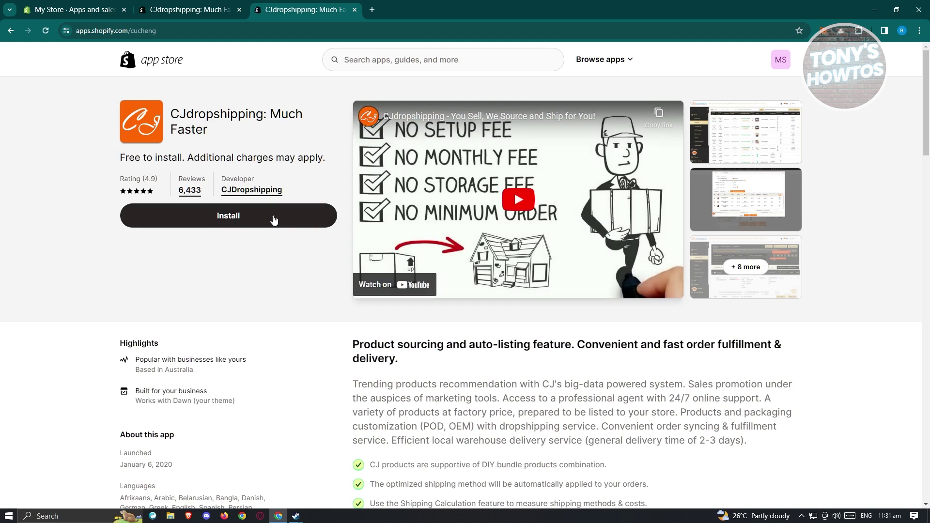
Install CJdropshipping: Much Faster again from its app page and authorize the logged-in CJ account, agreeing to the Store Authorization Agreement
left_click(272, 217)
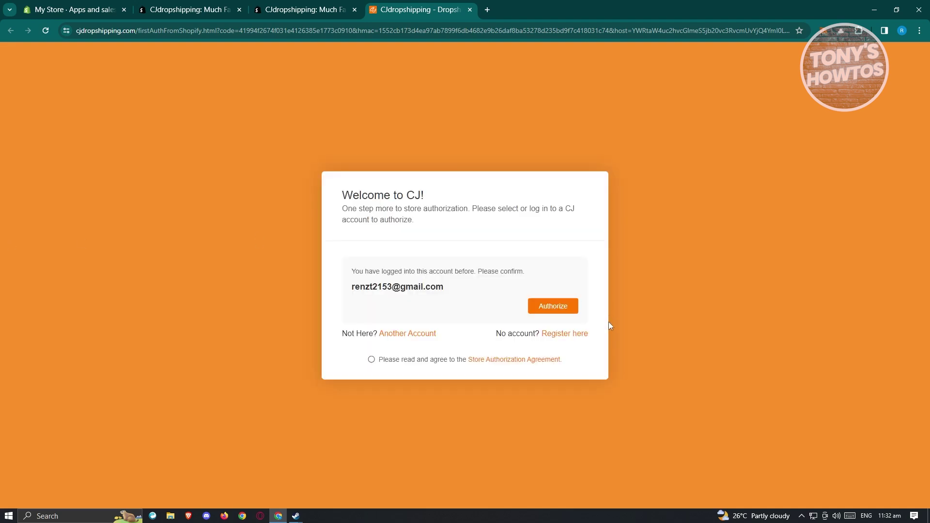
left_click(563, 310)
left_click(461, 300)
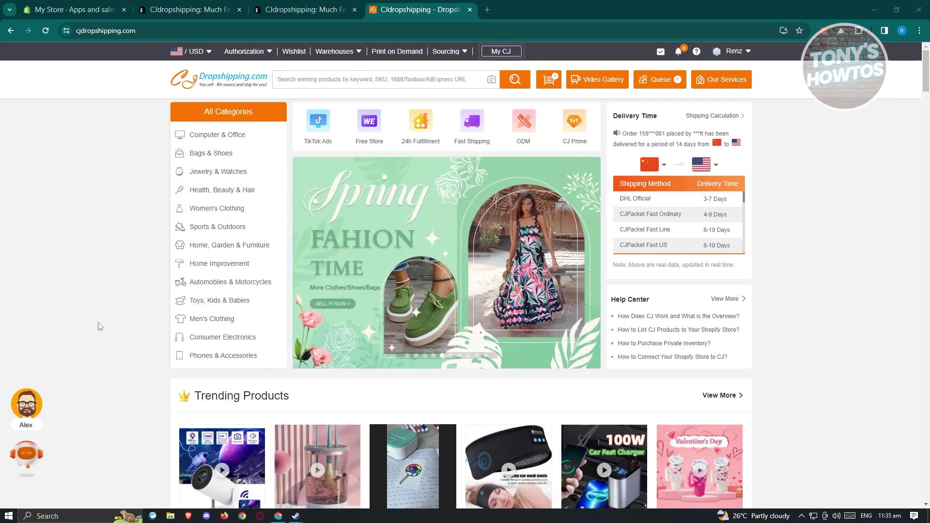
Open the product page of the Wireless Bluetooth Sleeping Headphones from Trending Products on the CJ homepage
scroll(104, 314, "down", 7)
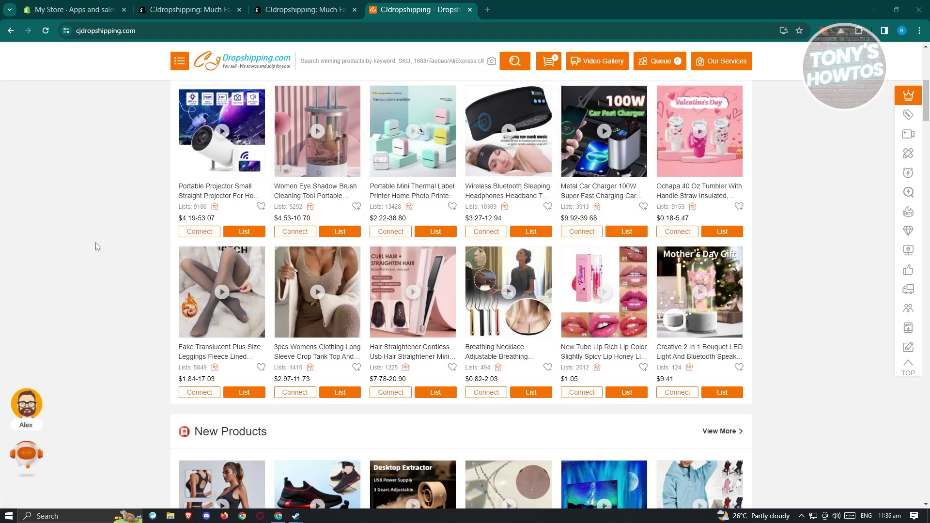
mouse_move(494, 136)
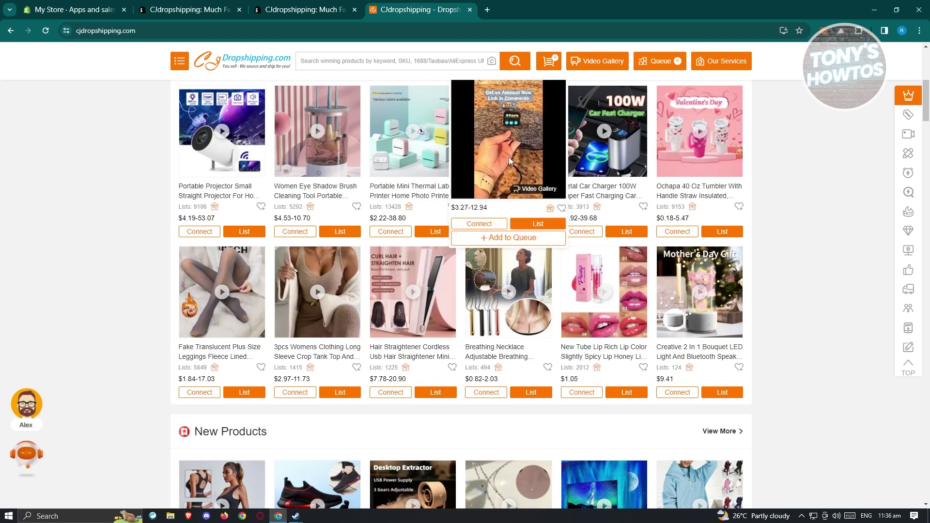
left_click(493, 178)
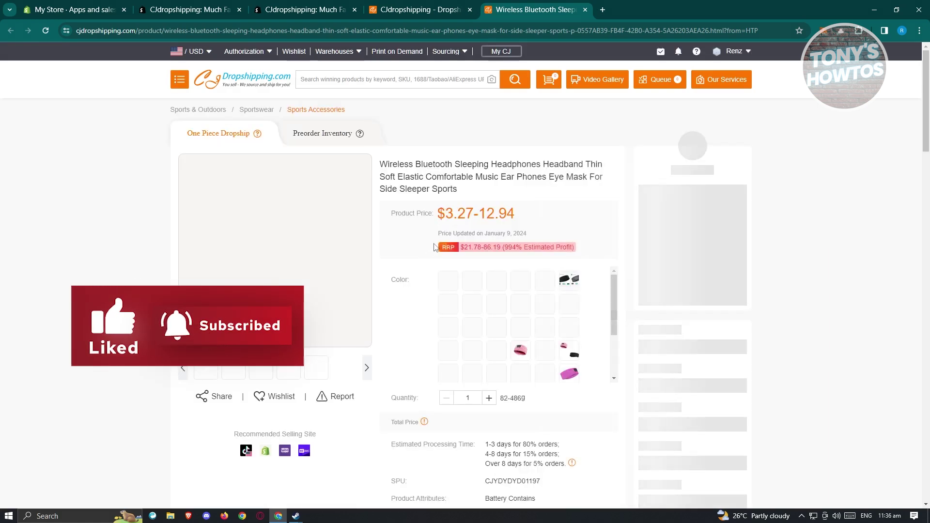
Review the headphones' colors, shipping details and listing options, and start listing the product to the store
scroll(428, 250, "down", 1)
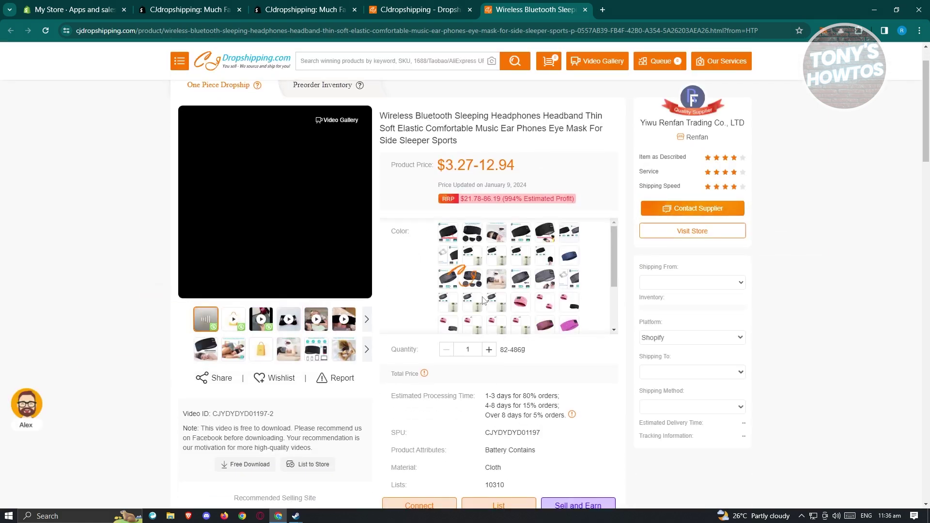
scroll(425, 116, "down", 3)
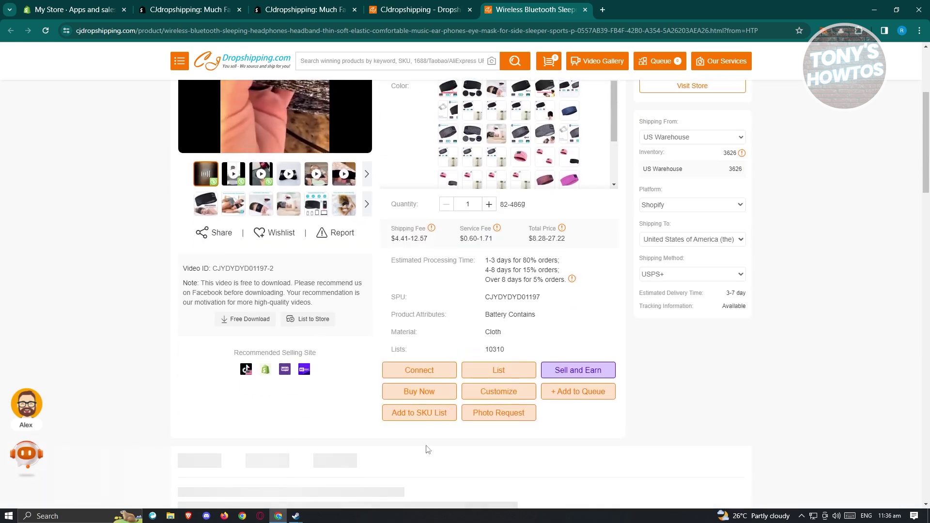
scroll(704, 393, "down", 1)
scroll(704, 393, "down", 1)
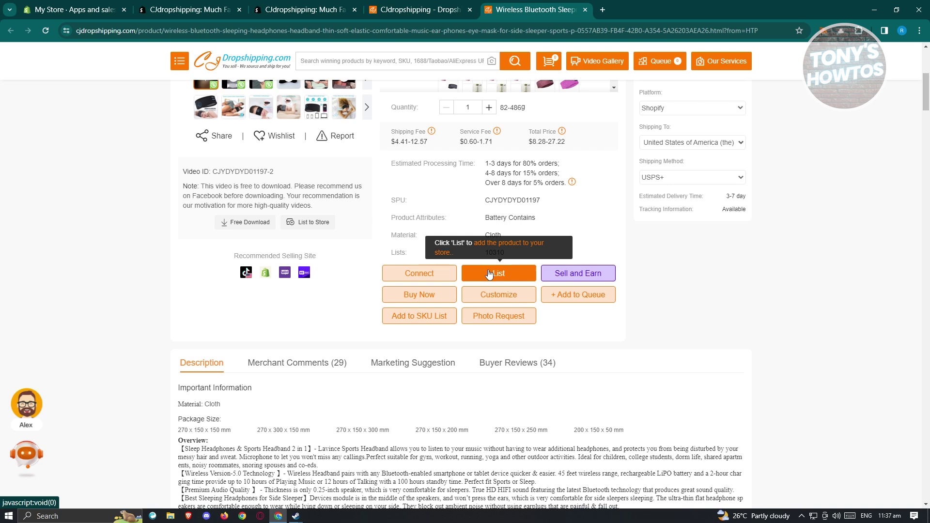
scroll(247, 164, "up", 3)
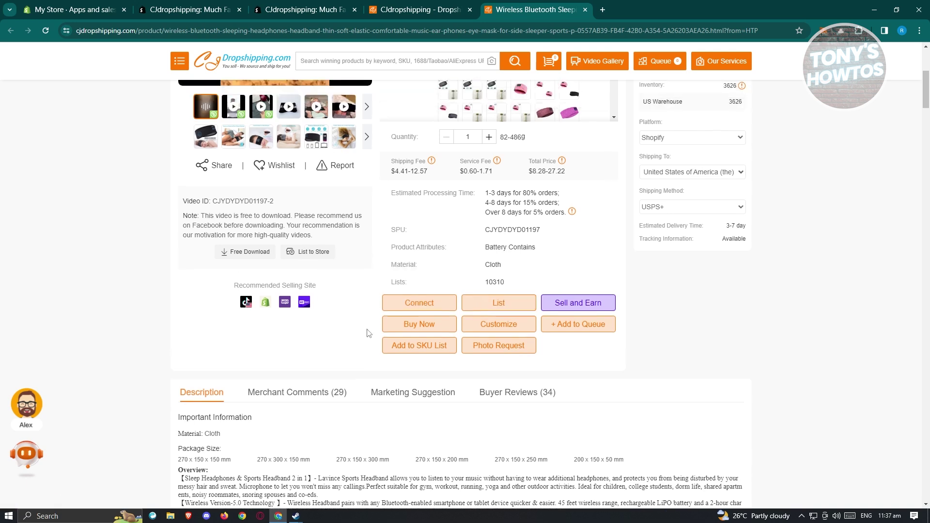
scroll(420, 412, "up", 4)
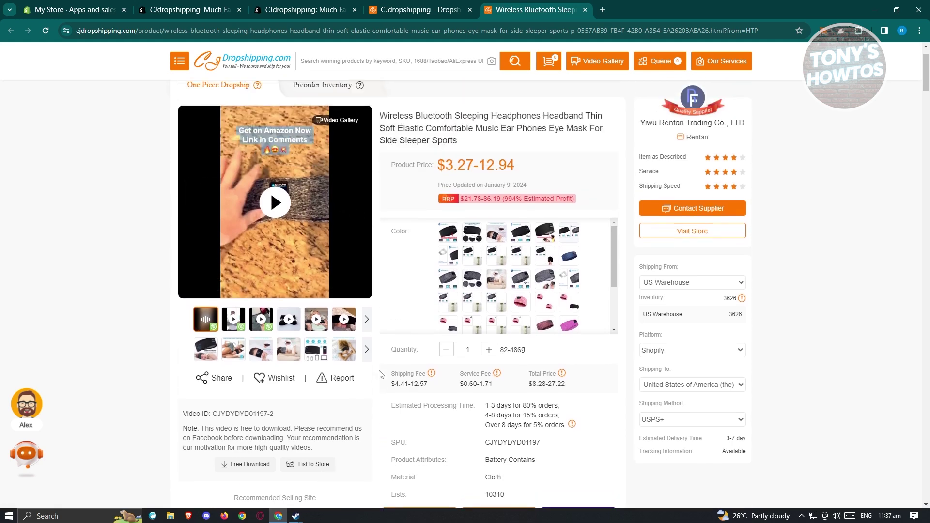
scroll(505, 275, "down", 7)
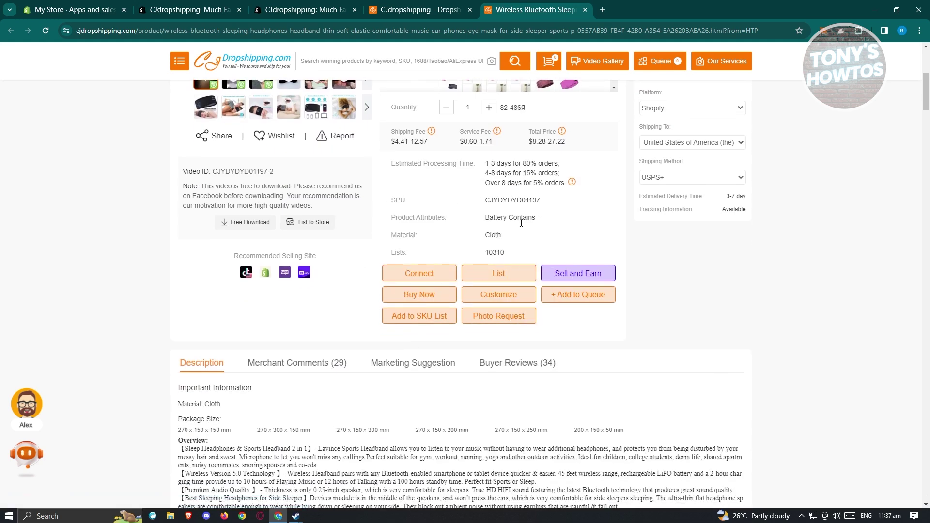
left_click(499, 273)
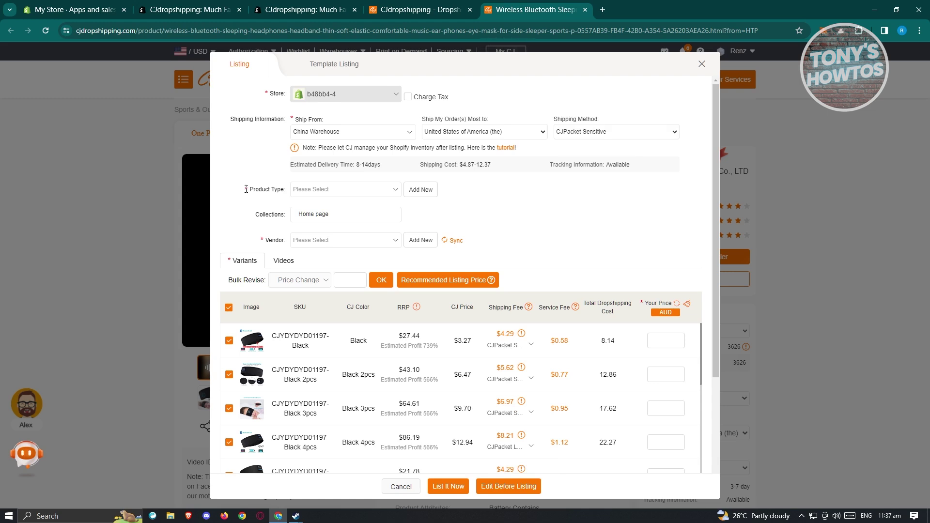
Add "sleep" as a new product type in the listing form and sync the vendor
left_click(387, 192)
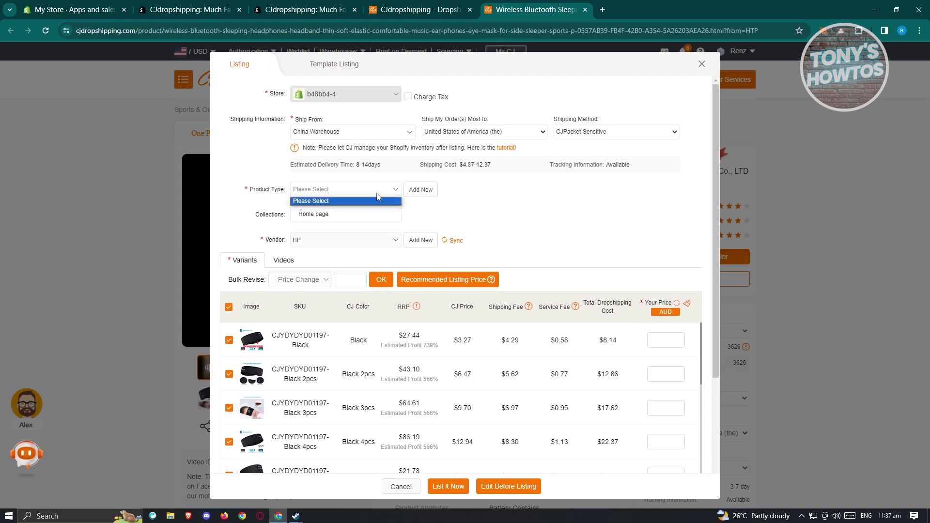
left_click(464, 204)
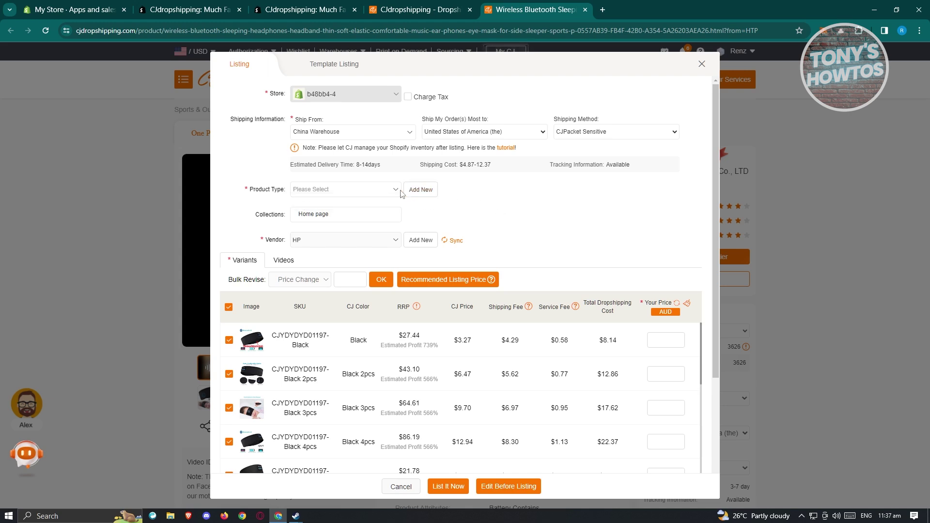
left_click(435, 193)
left_click(365, 193)
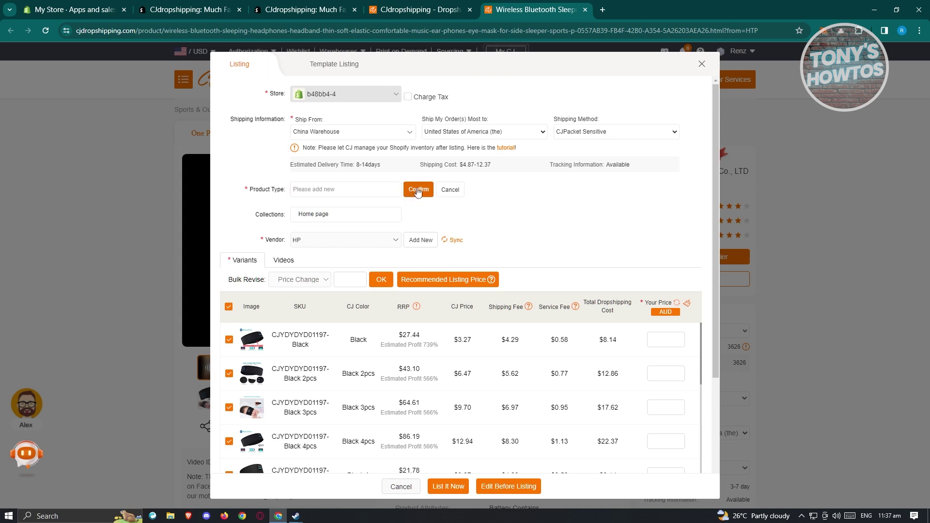
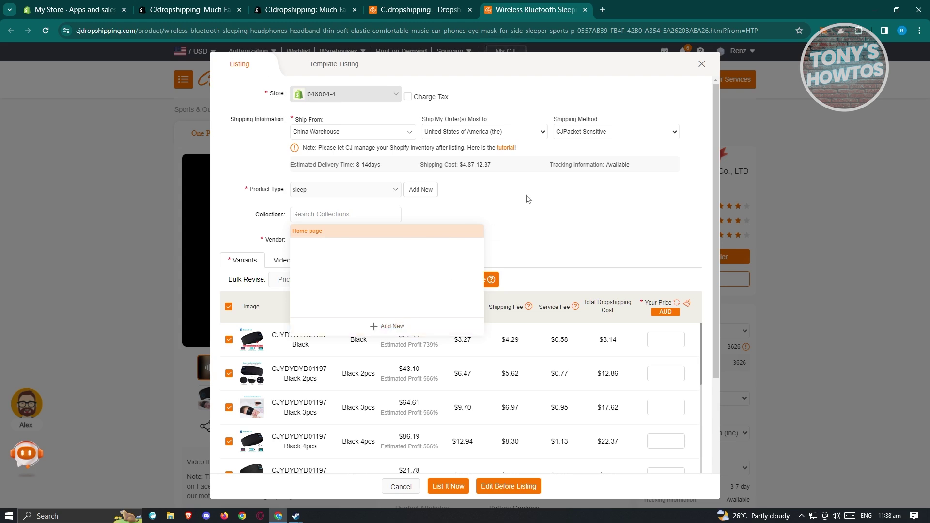
left_click(241, 228)
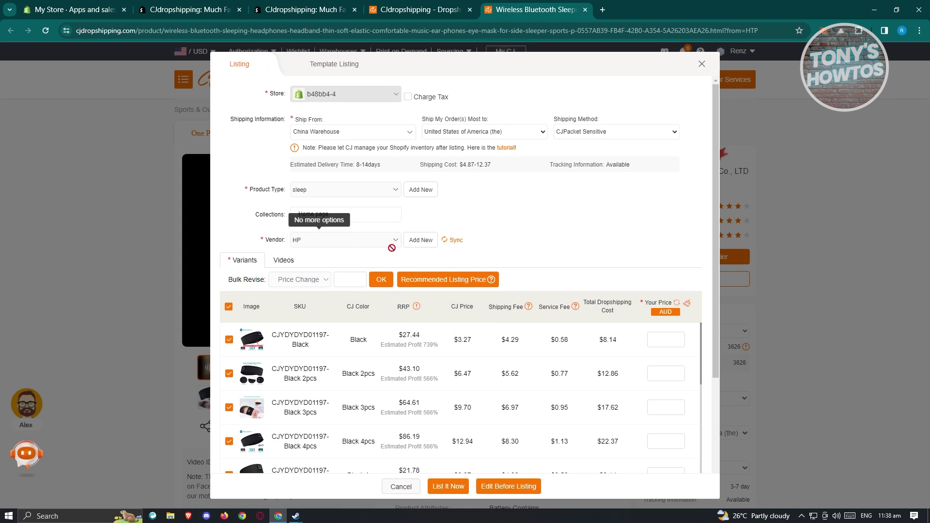
left_click(453, 245)
Examine the variants' CJ prices, shipping fees, total dropshipping costs and empty selling-price fields in the listing form
scroll(476, 220, "down", 2)
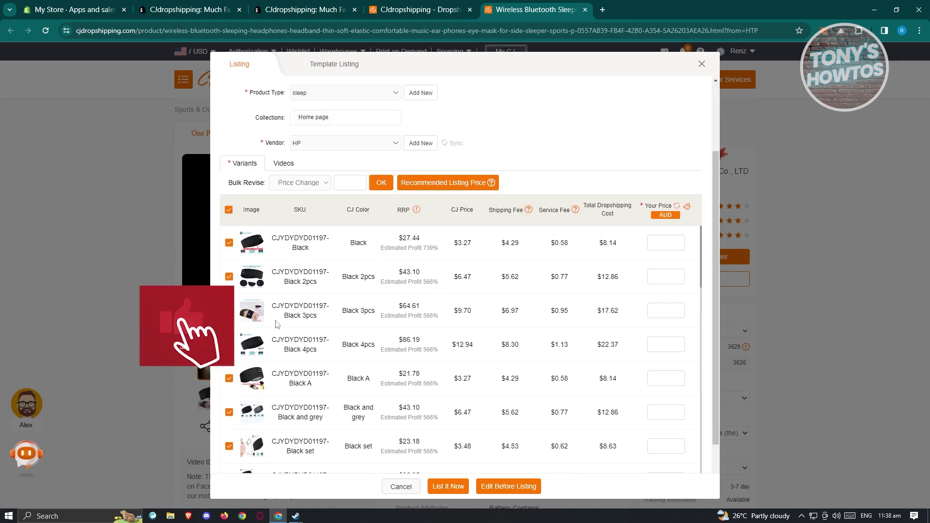
left_click(349, 184)
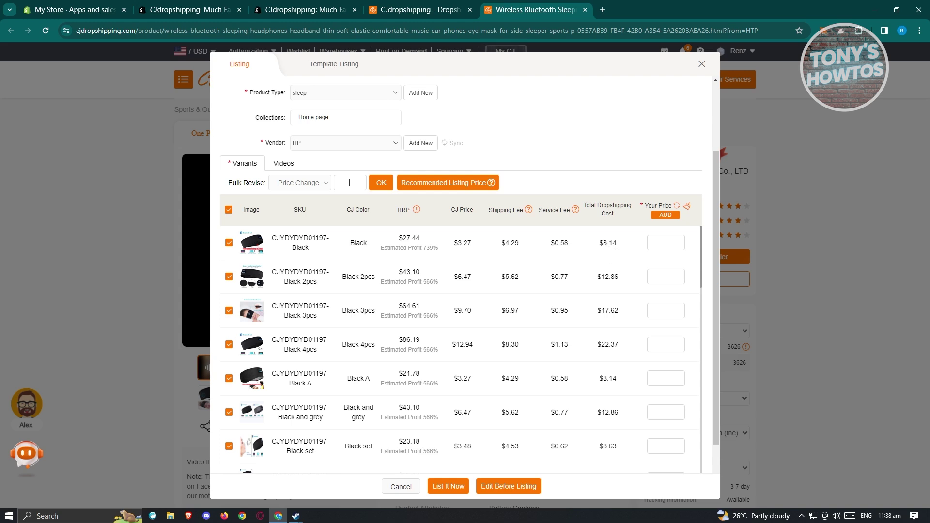
scroll(624, 309, "down", 3)
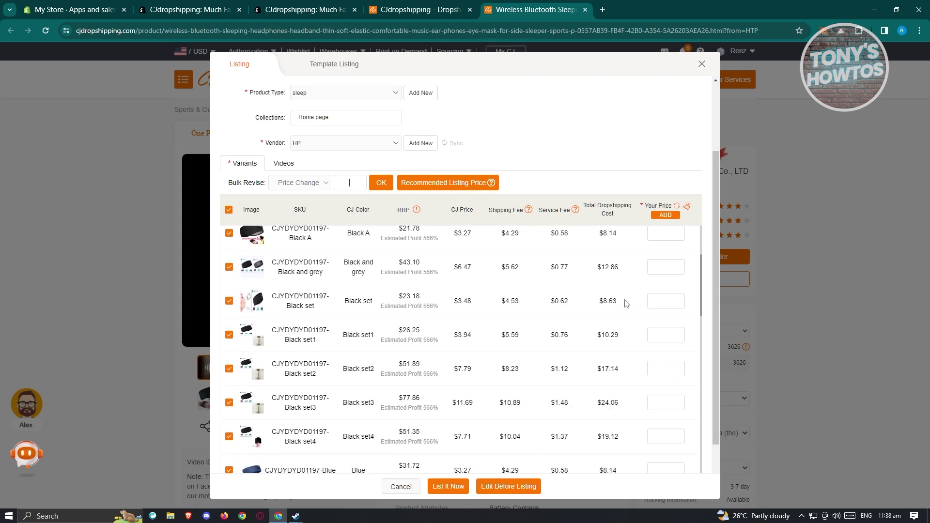
scroll(624, 309, "up", 3)
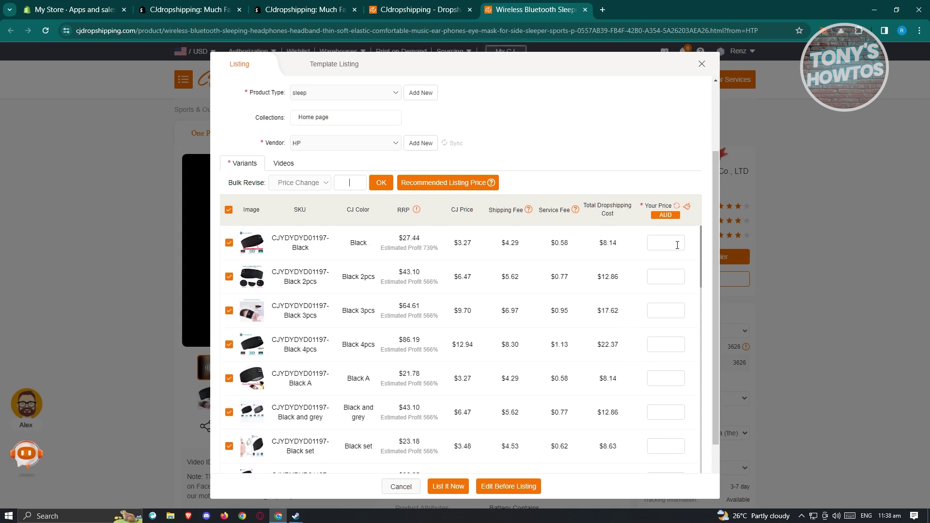
scroll(377, 420, "down", 10)
scroll(358, 399, "up", 10)
scroll(655, 277, "up", 2)
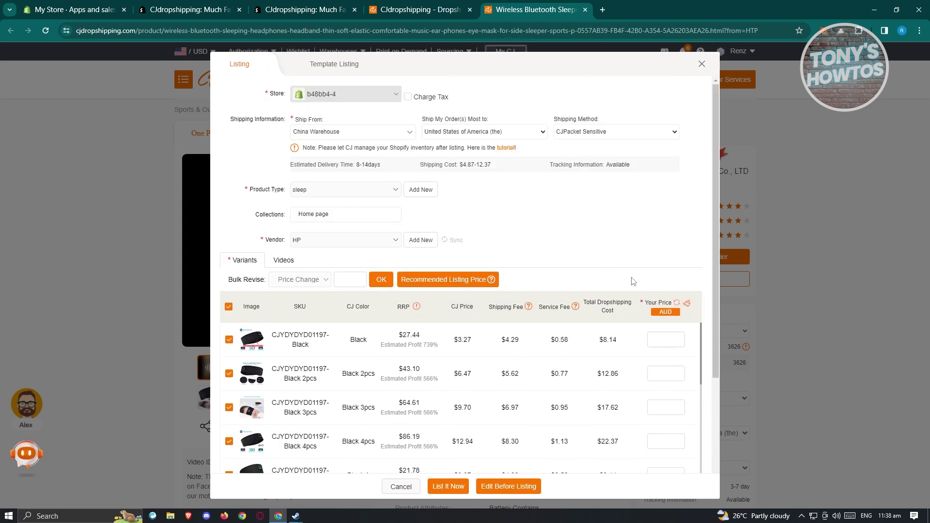
scroll(632, 225, "down", 3)
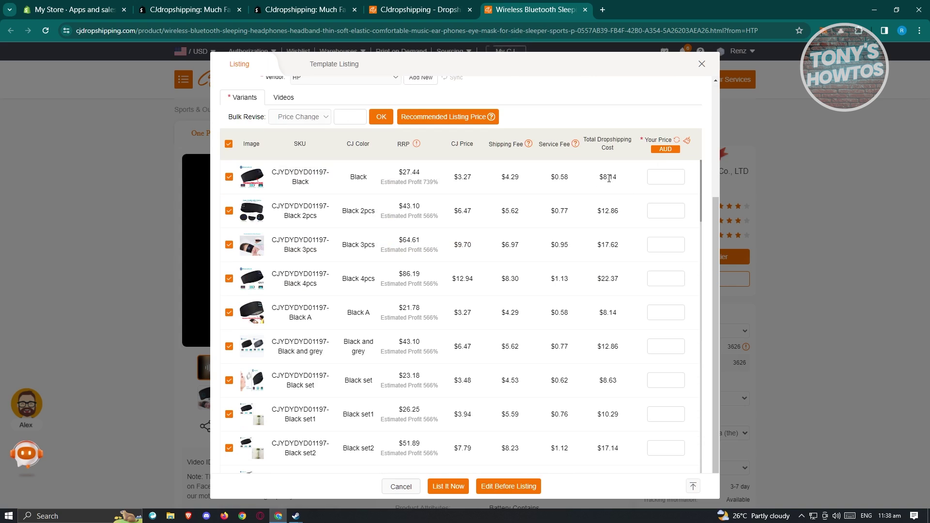
Set the selling price of the Black variant to 16 AUD
left_click(672, 179)
type("10")
left_click_drag(662, 186, 678, 186)
left_click(676, 174)
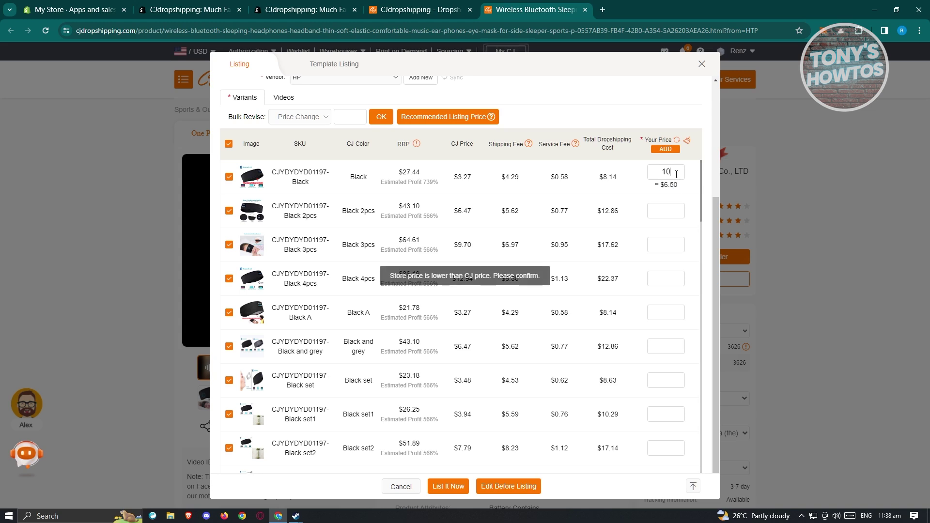
type("15")
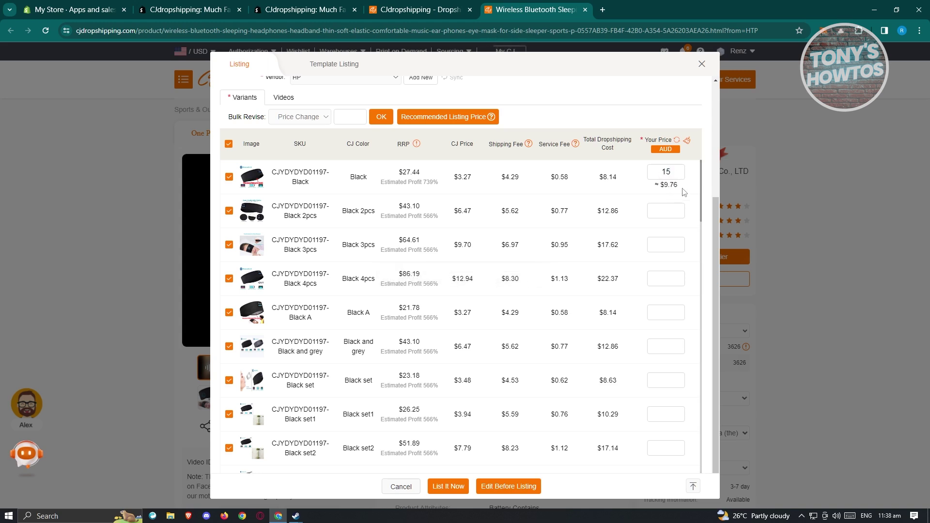
type("7")
key("BackSpace")
type("6")
Bulk revise the selling price of all variants to 30 AUD
scroll(644, 315, "down", 10)
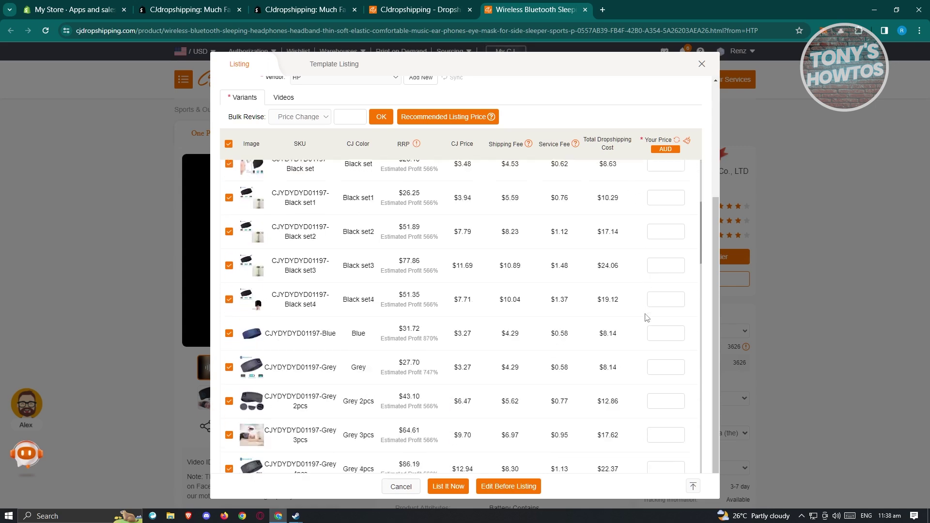
scroll(646, 325, "up", 5)
scroll(629, 339, "up", 8)
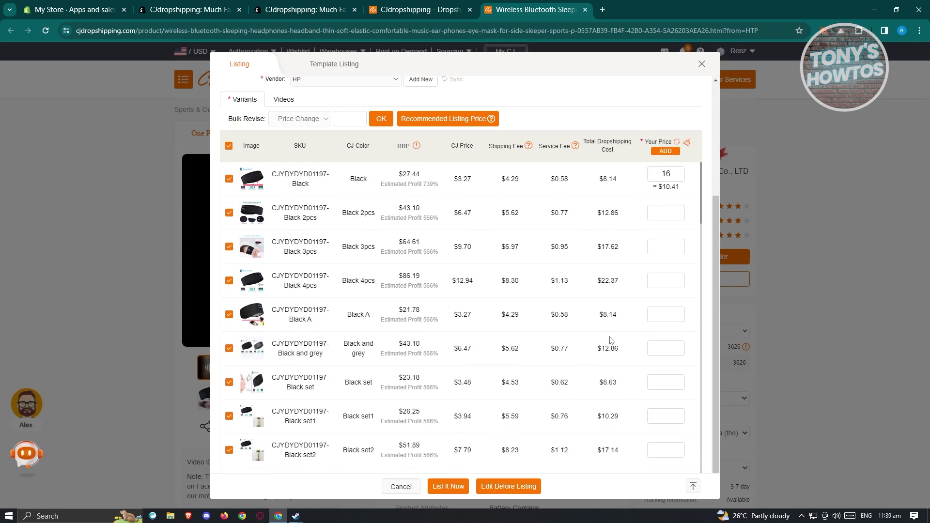
scroll(552, 251, "down", 3)
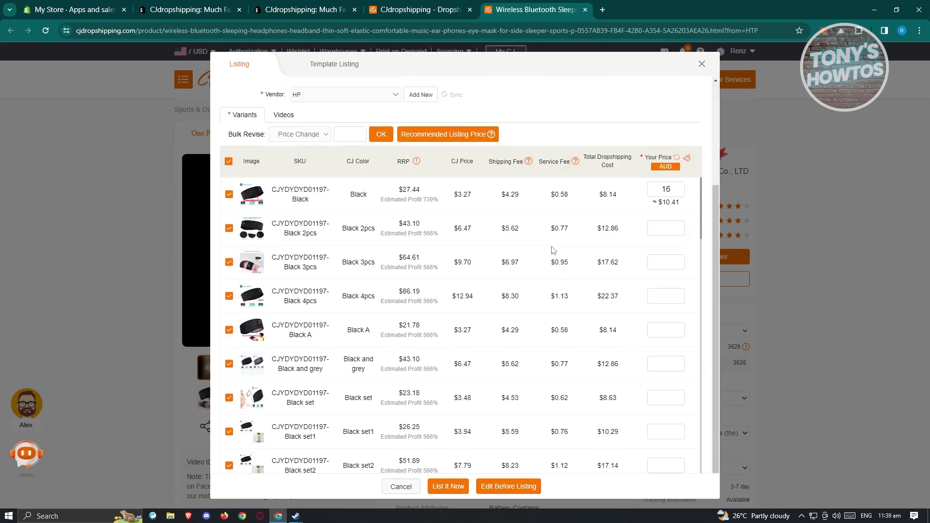
left_click(360, 140)
left_click(381, 134)
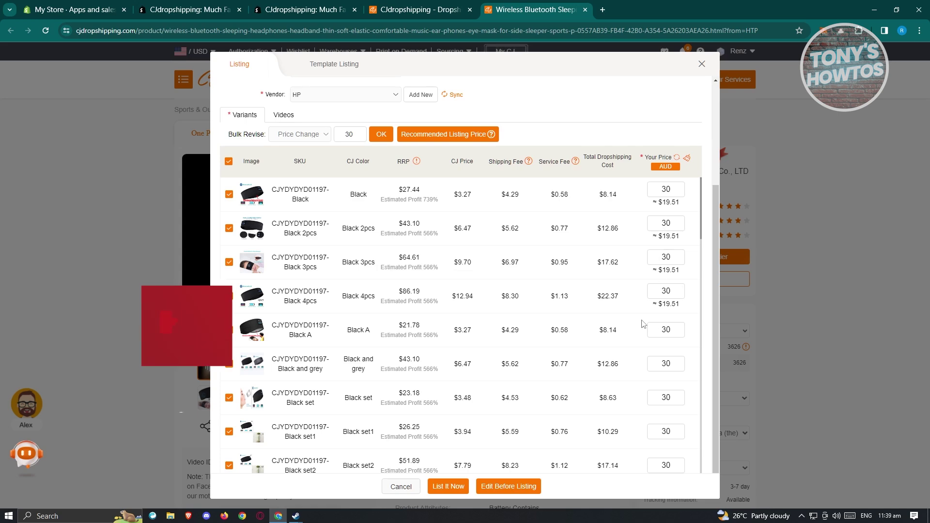
scroll(498, 302, "down", 15)
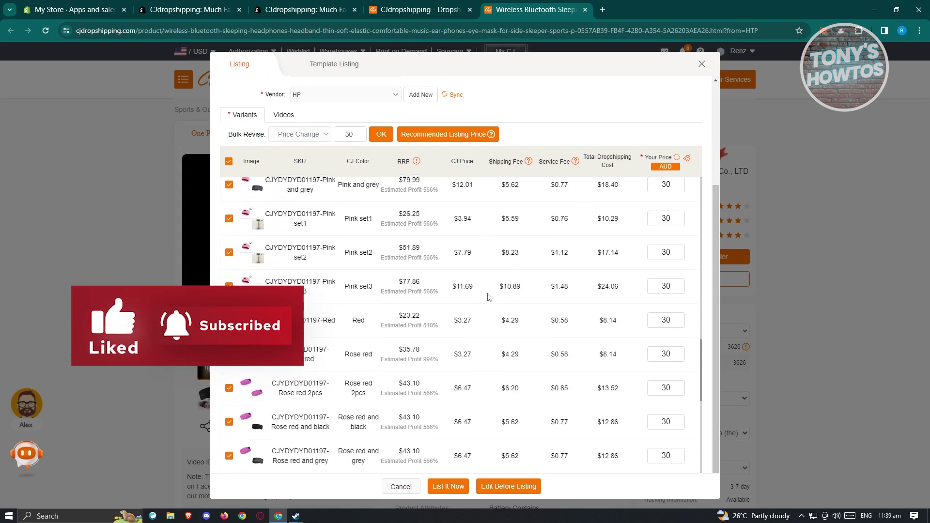
Check the selling prices of the remaining variants against their costs and open the product for editing before listing
left_click(678, 285)
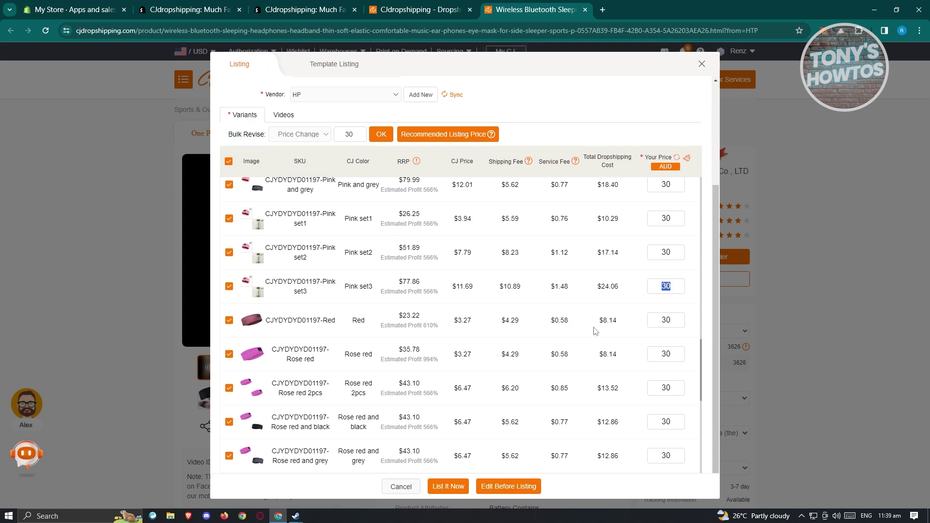
scroll(586, 336, "down", 6)
scroll(536, 333, "down", 3)
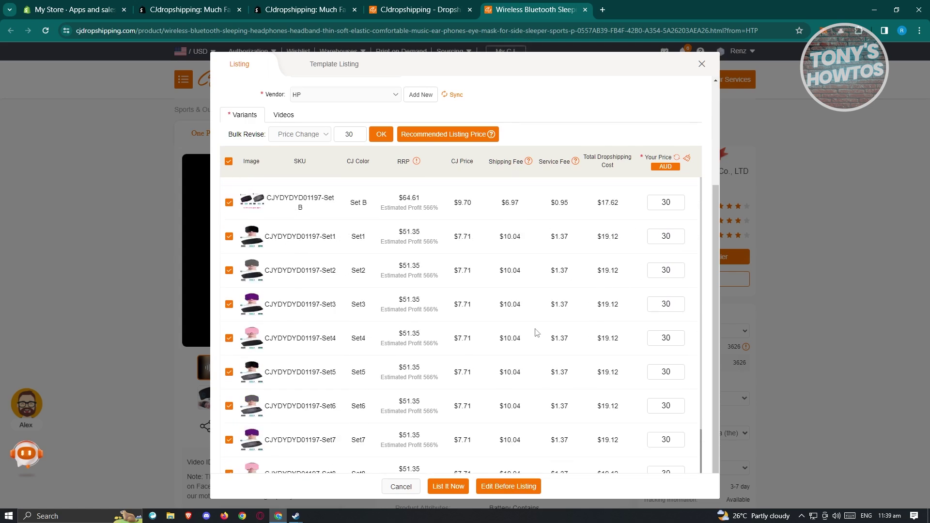
scroll(537, 329, "down", 1)
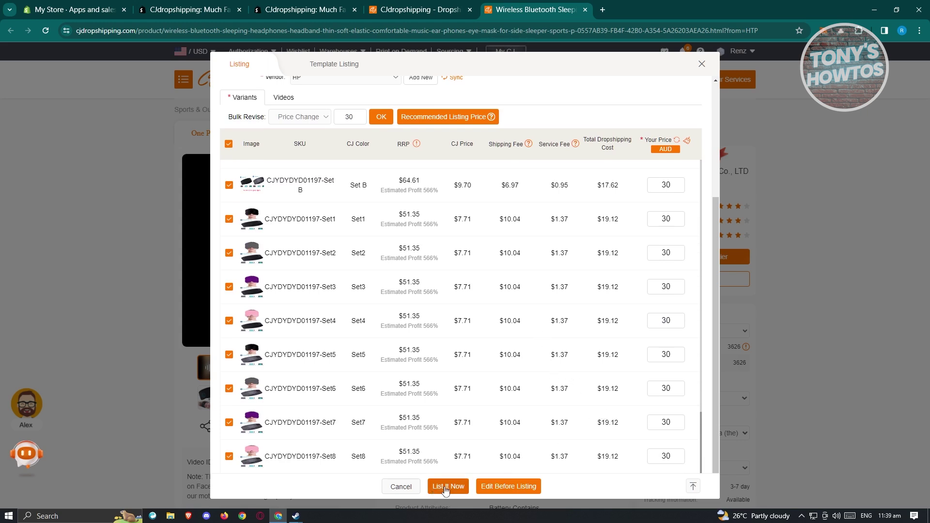
left_click(501, 486)
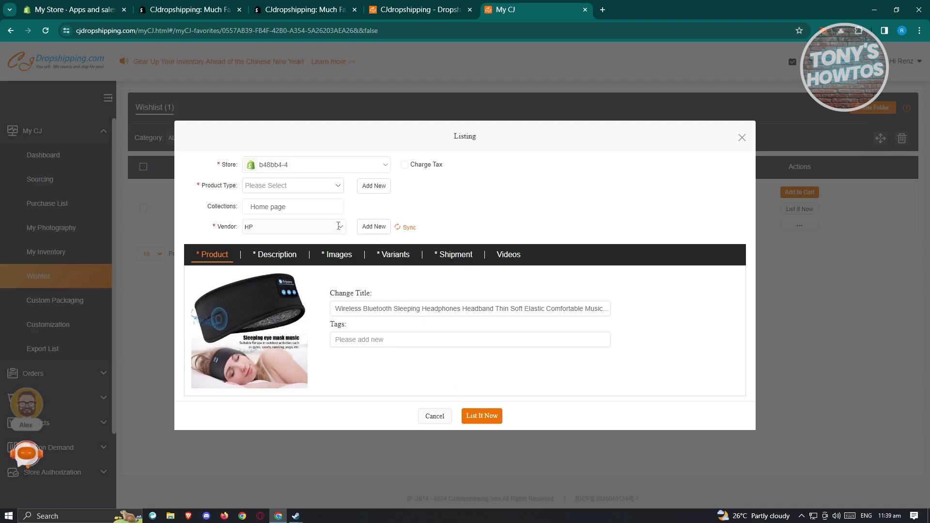
Add "sleep" as a new product type for the b48bb4-4 store in the pre-listing edit form
left_click(338, 186)
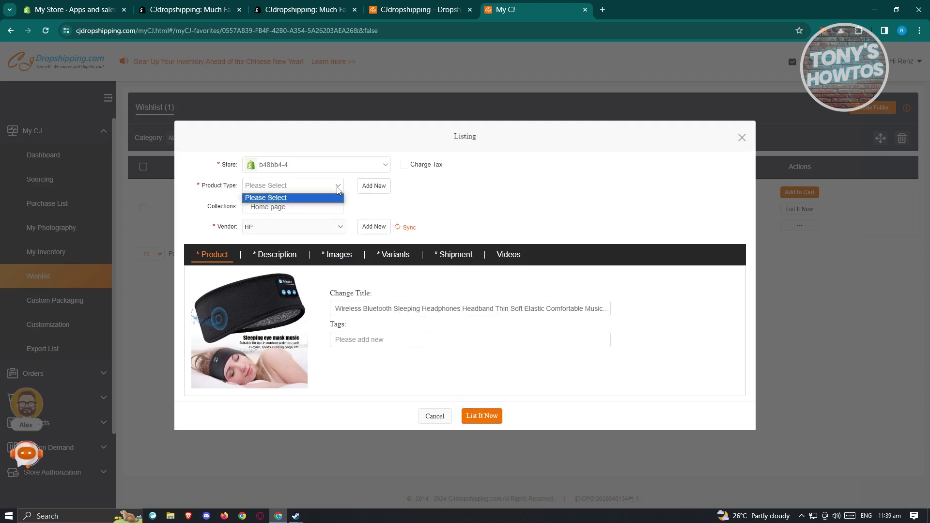
left_click(338, 188)
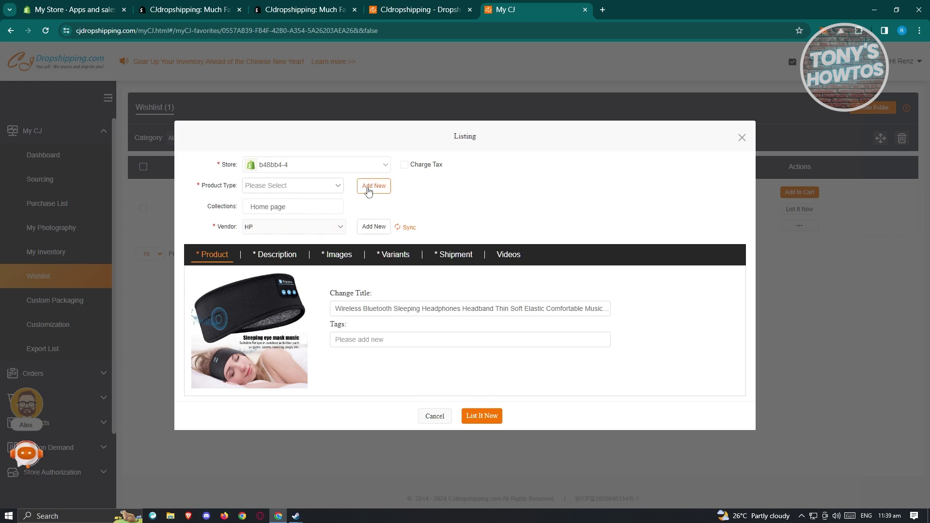
left_click(316, 191)
left_click(373, 188)
type("sleep")
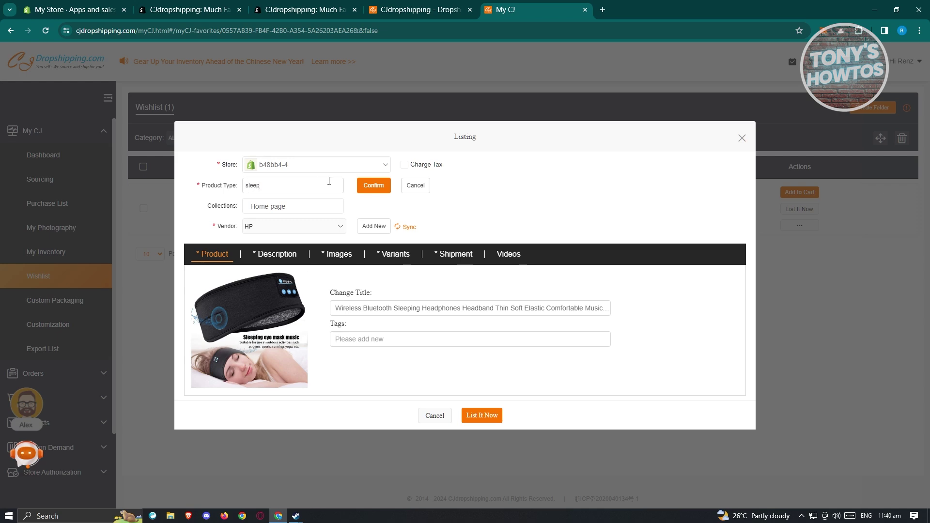
left_click(385, 188)
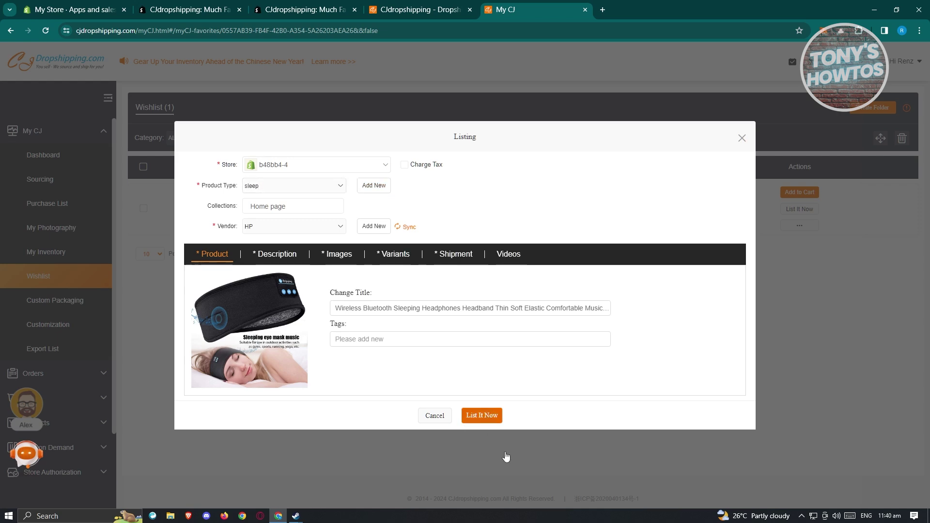
List the product in the store with all variants bulk priced at 50, and open its On Listing status
left_click(482, 415)
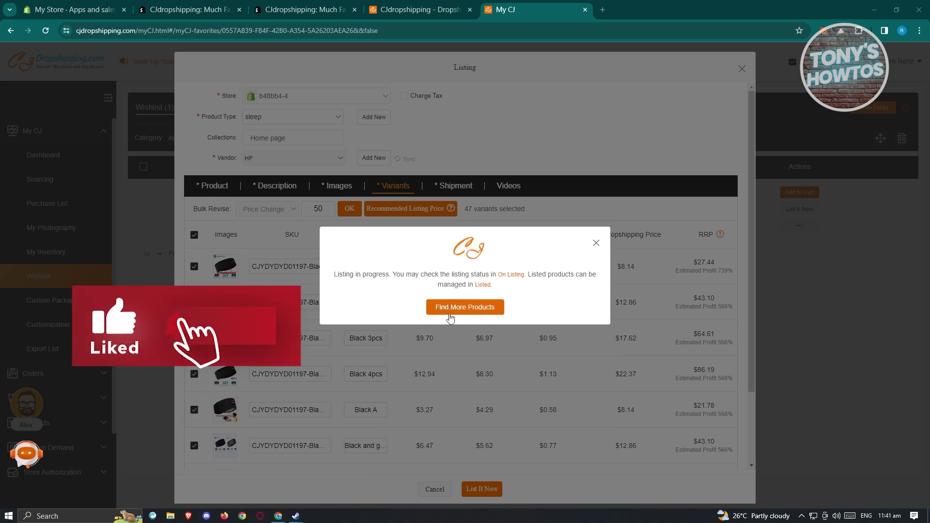
left_click(511, 276)
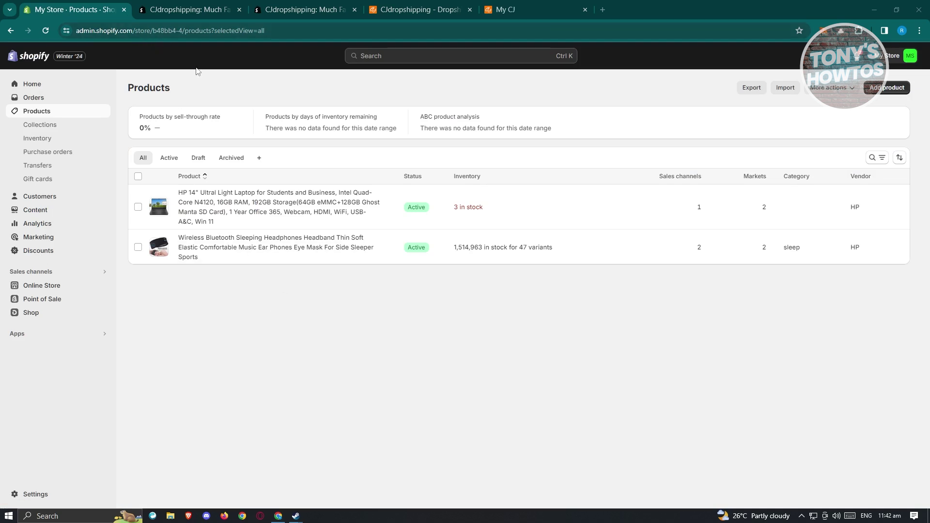
Switch to the Shopify admin's products, open the Wireless Bluetooth Sleeping Headphones and examine the imported description, media and variants
left_click(190, 243)
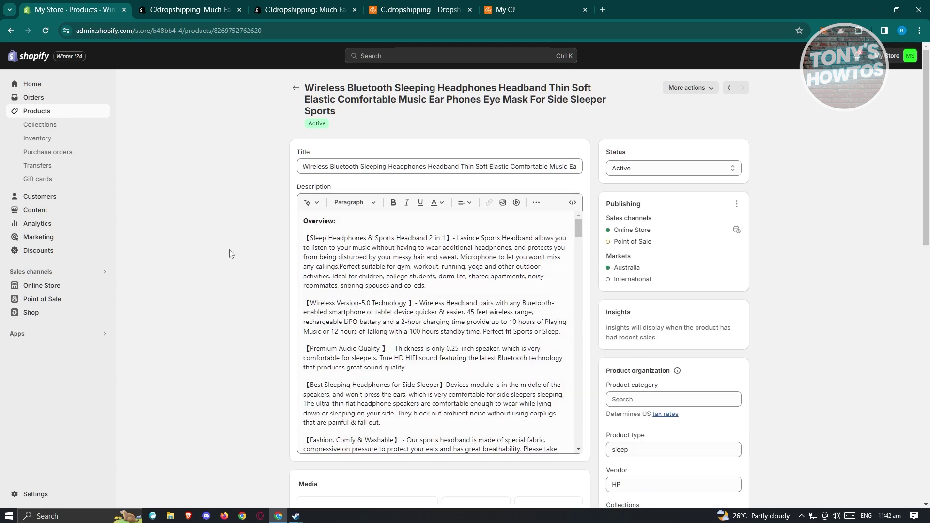
scroll(220, 248, "down", 4)
scroll(223, 250, "down", 15)
scroll(225, 242, "up", 15)
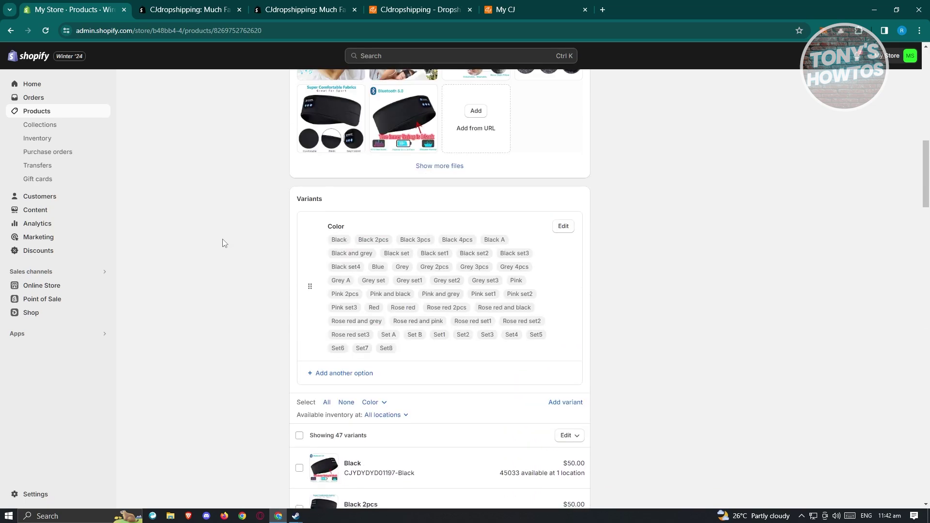
scroll(223, 243, "up", 10)
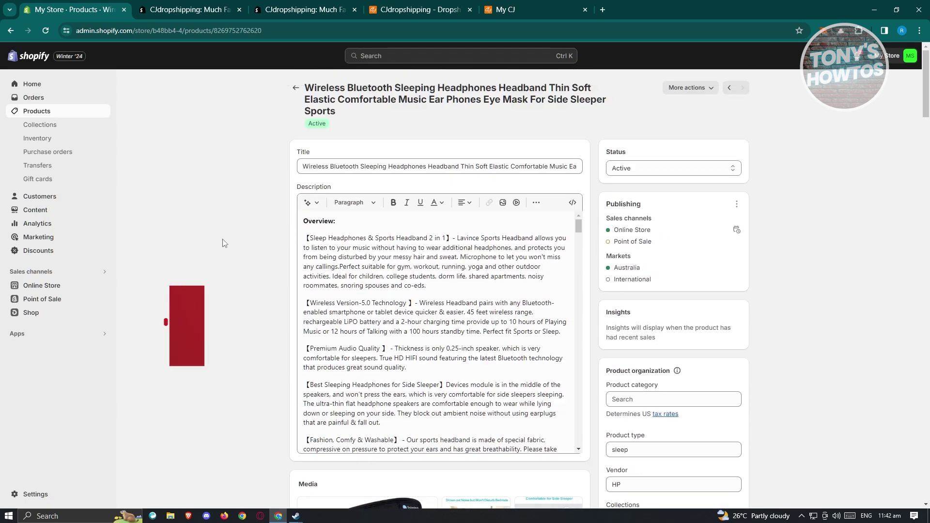